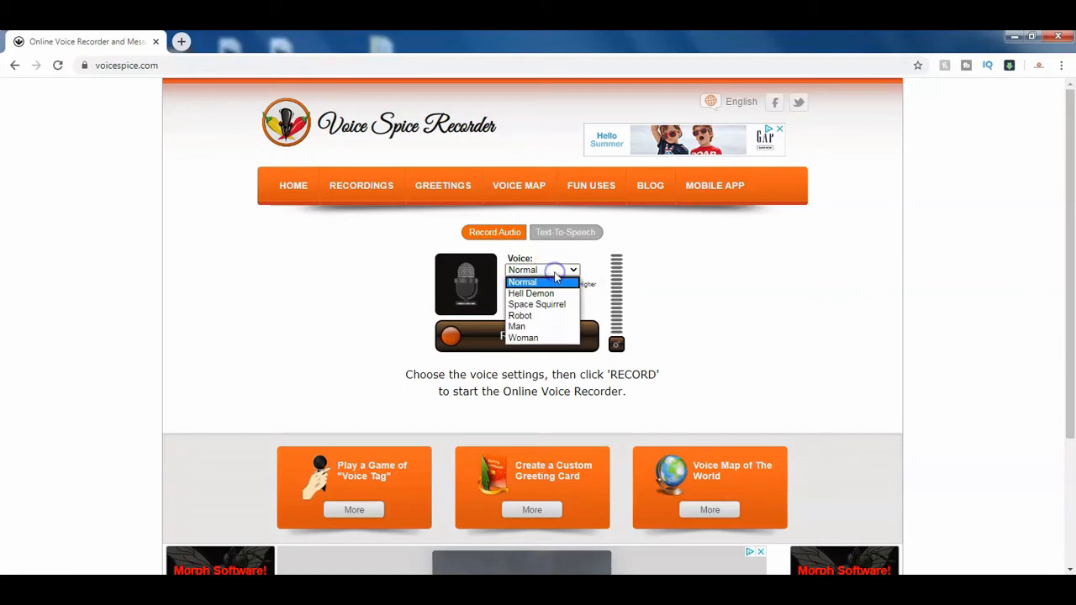
# Step: Record about 11 seconds of audio with the Woman voice, allowing the site to use the microphone
pyautogui.click(553, 338)
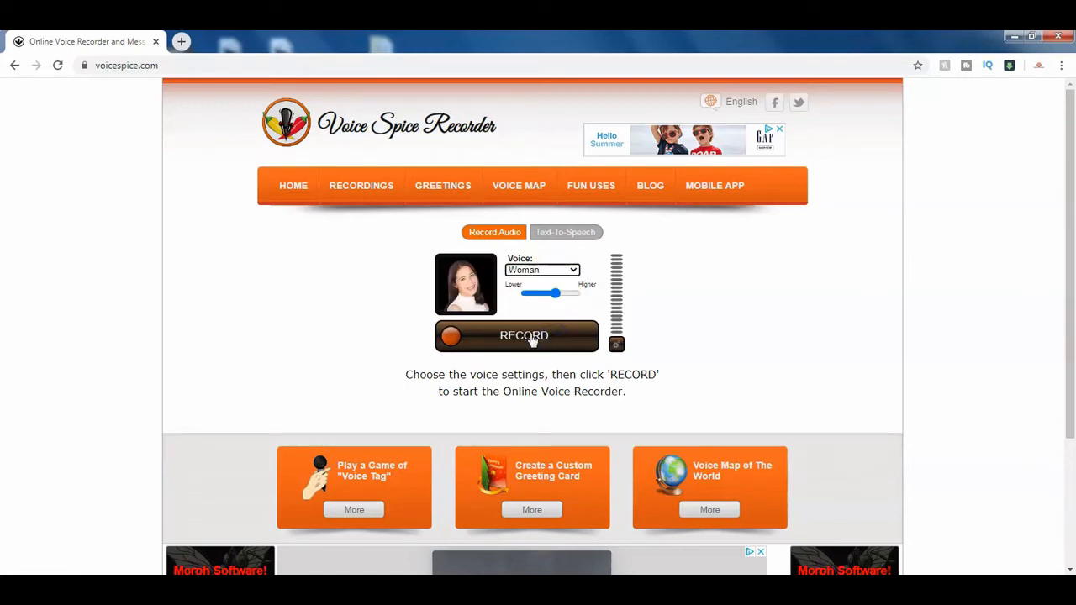
pyautogui.click(517, 339)
pyautogui.click(517, 338)
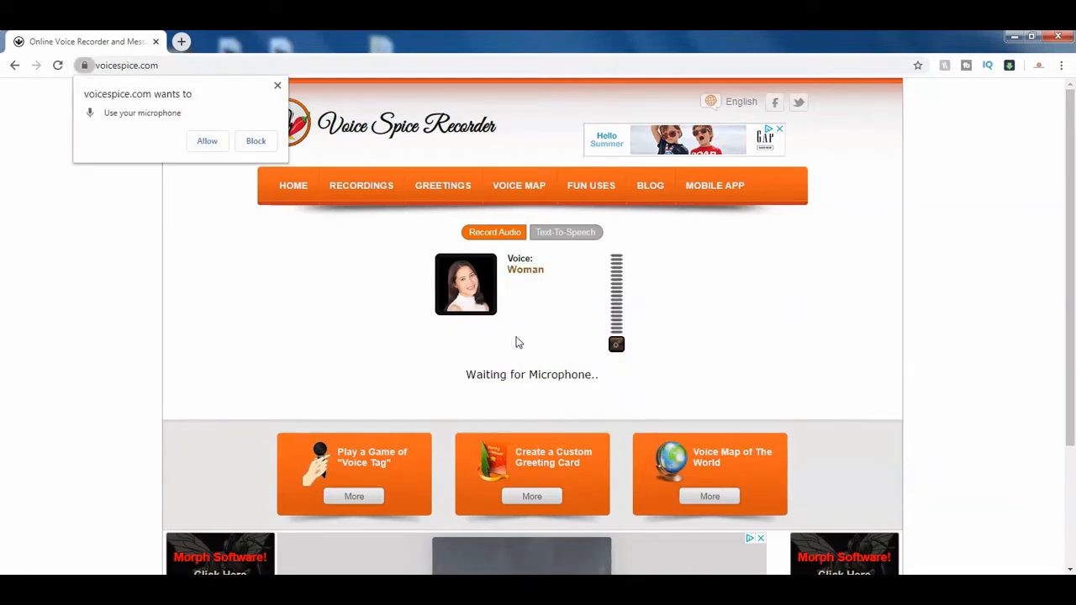
pyautogui.click(213, 144)
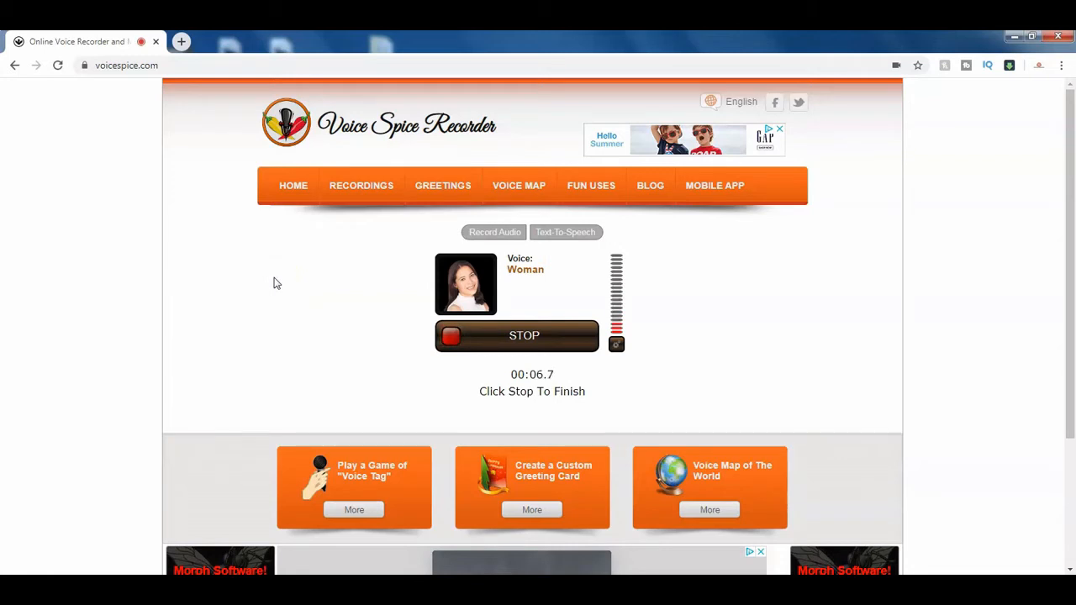
pyautogui.click(517, 340)
pyautogui.click(517, 337)
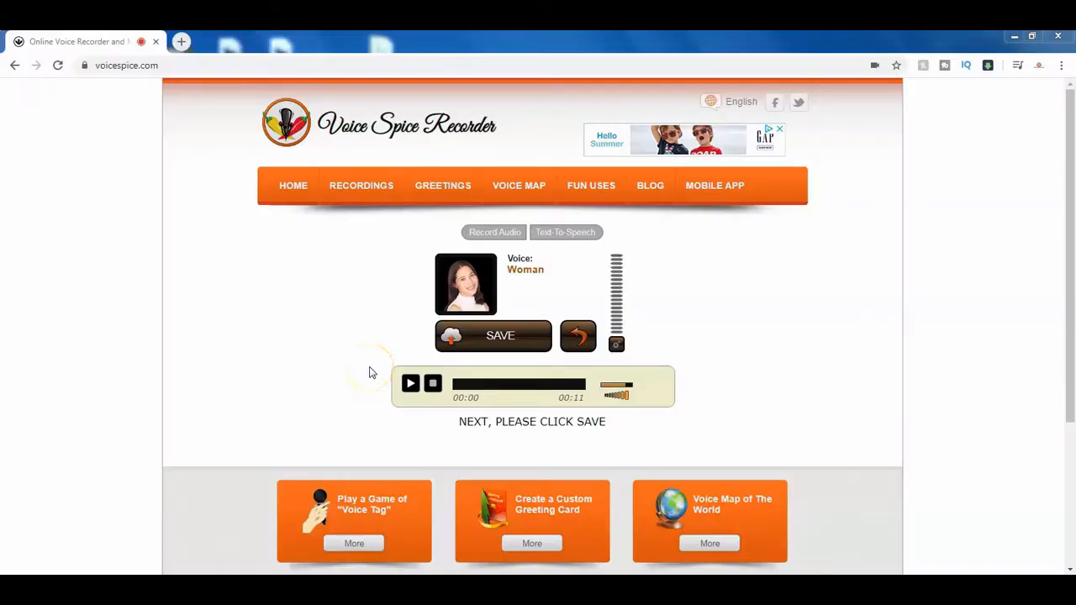
# Step: Play back the recording and discard it to return to the recorder's voice settings
pyautogui.click(411, 384)
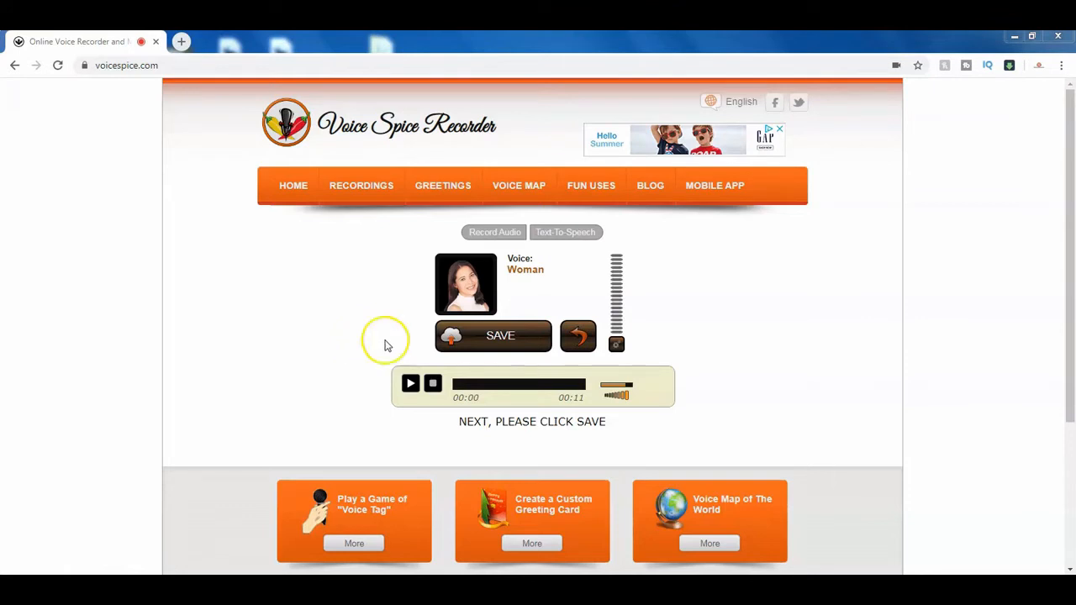
pyautogui.click(578, 334)
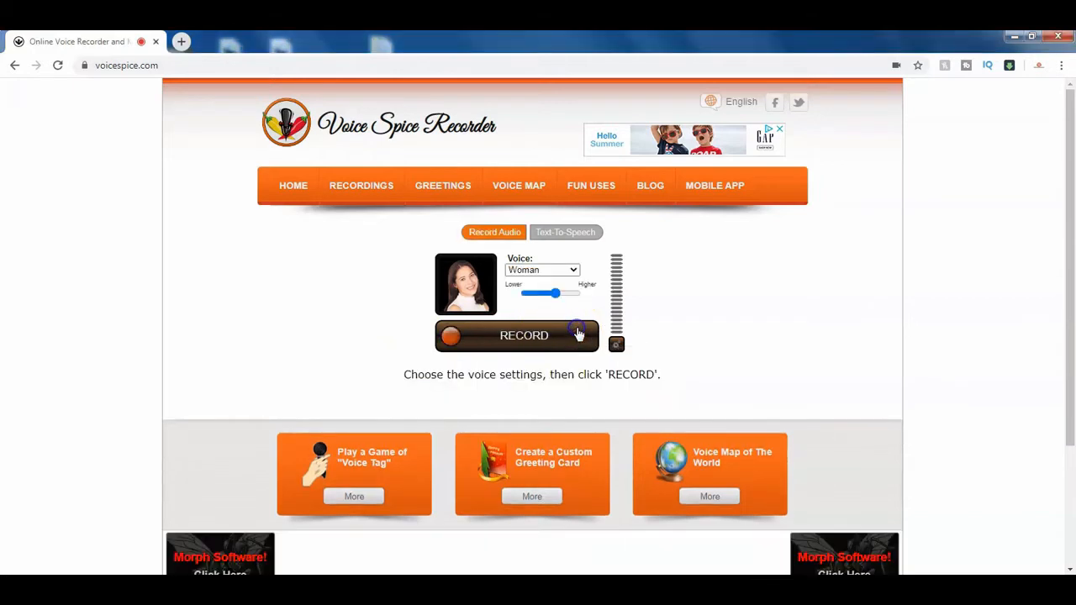
pyautogui.click(550, 271)
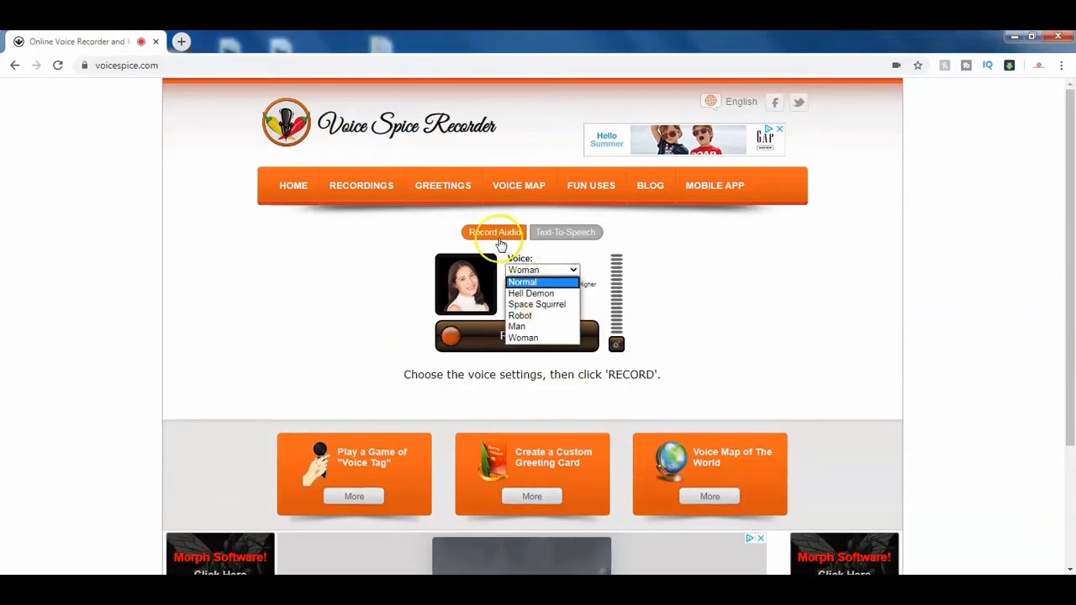
pyautogui.moveTo(595, 201)
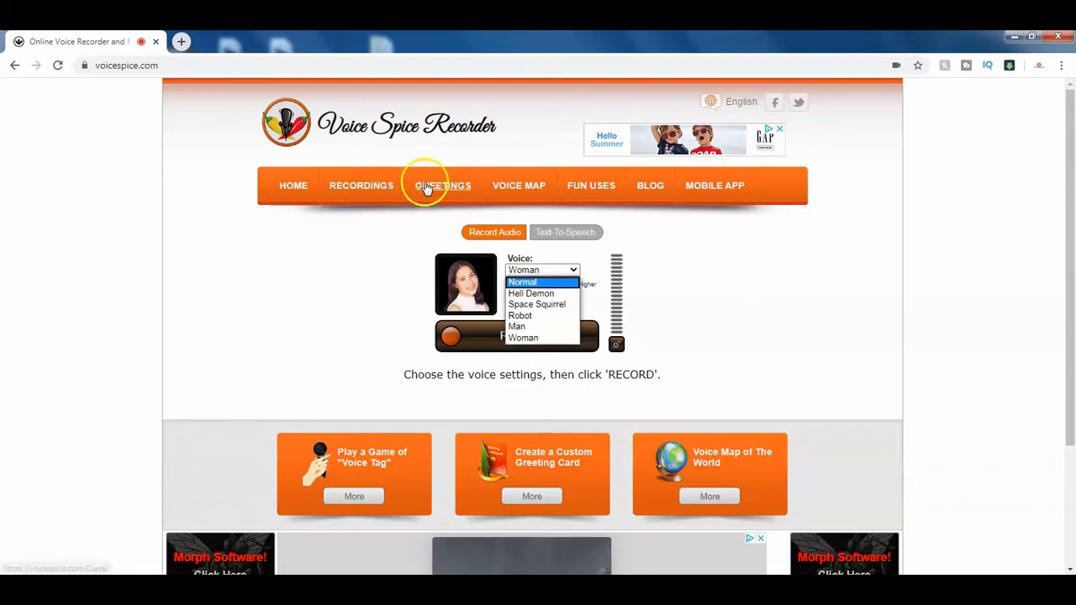
pyautogui.moveTo(336, 202)
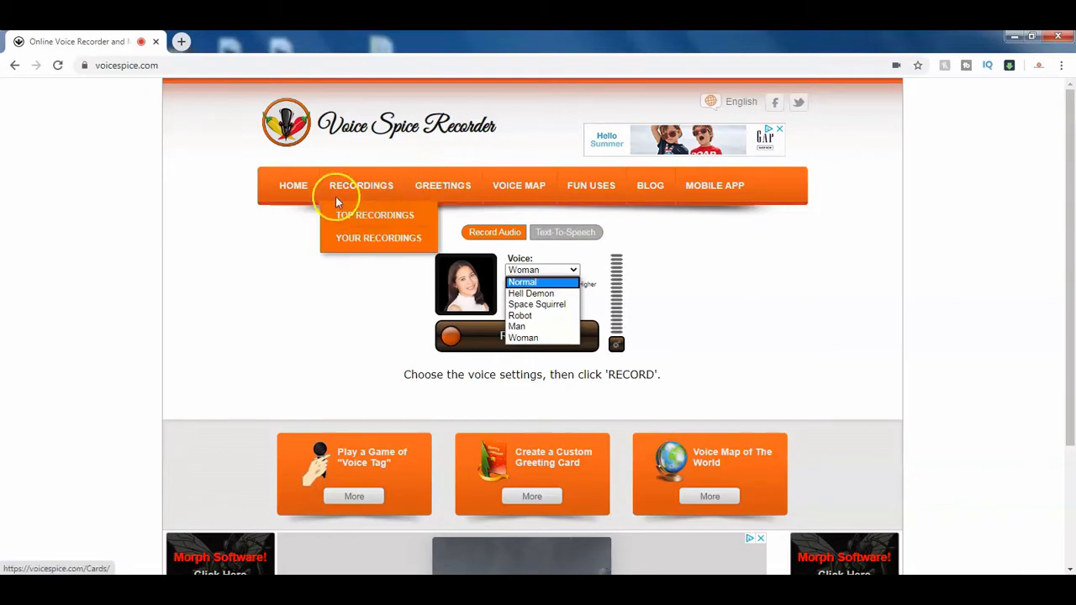
pyautogui.click(310, 264)
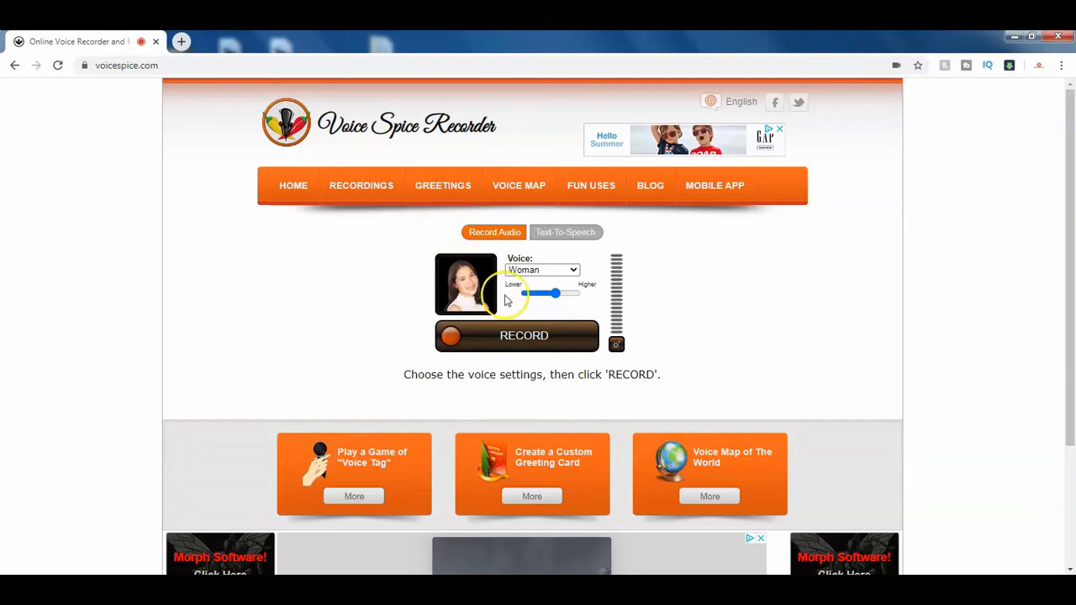
# Step: Check the list of your own recordings and return from there to the recorder to make a recording
pyautogui.moveTo(357, 195)
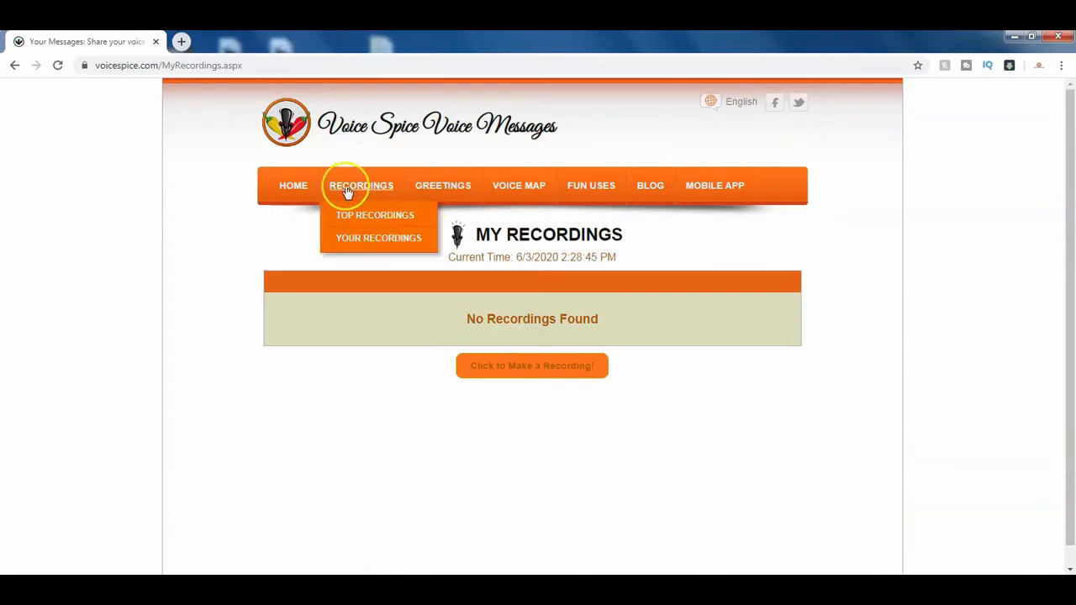
pyautogui.click(378, 235)
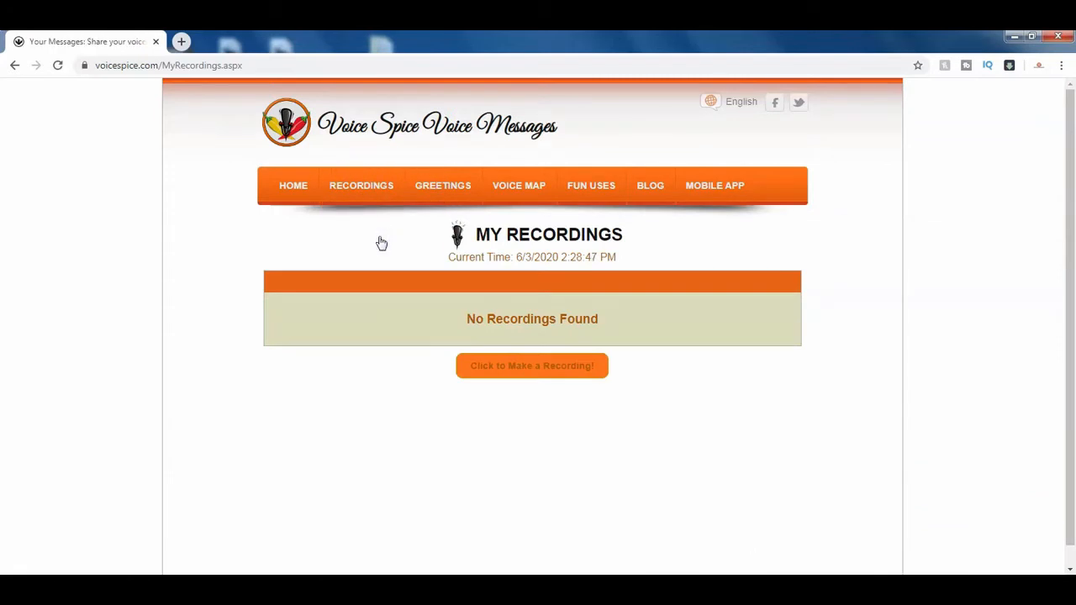
pyautogui.click(521, 367)
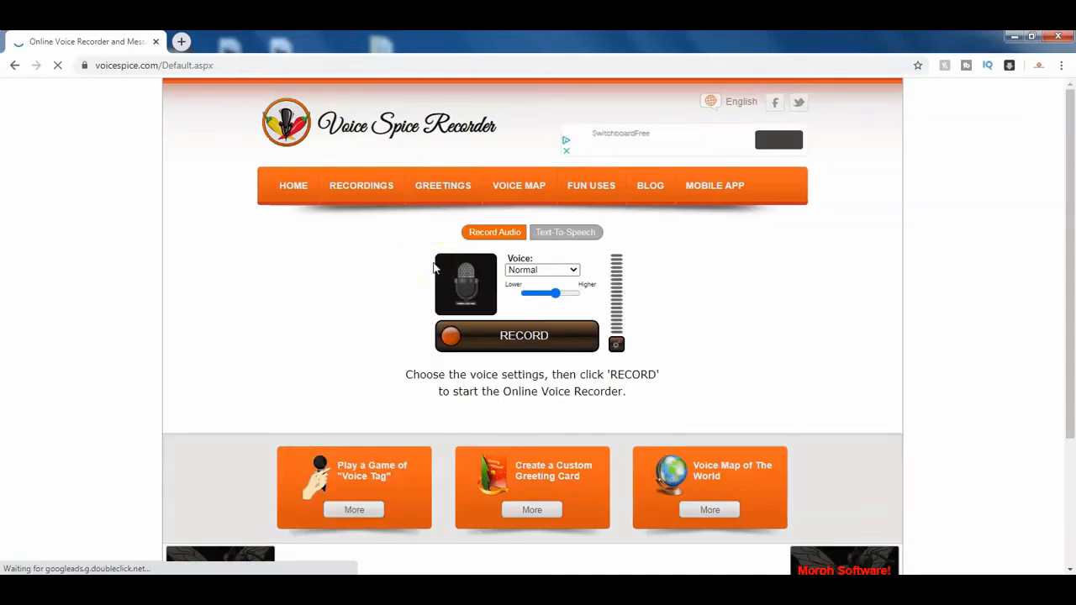
# Step: Record about 7 seconds of audio with the Woman voice and save it publicly with the title My Woman Voice
pyautogui.click(538, 271)
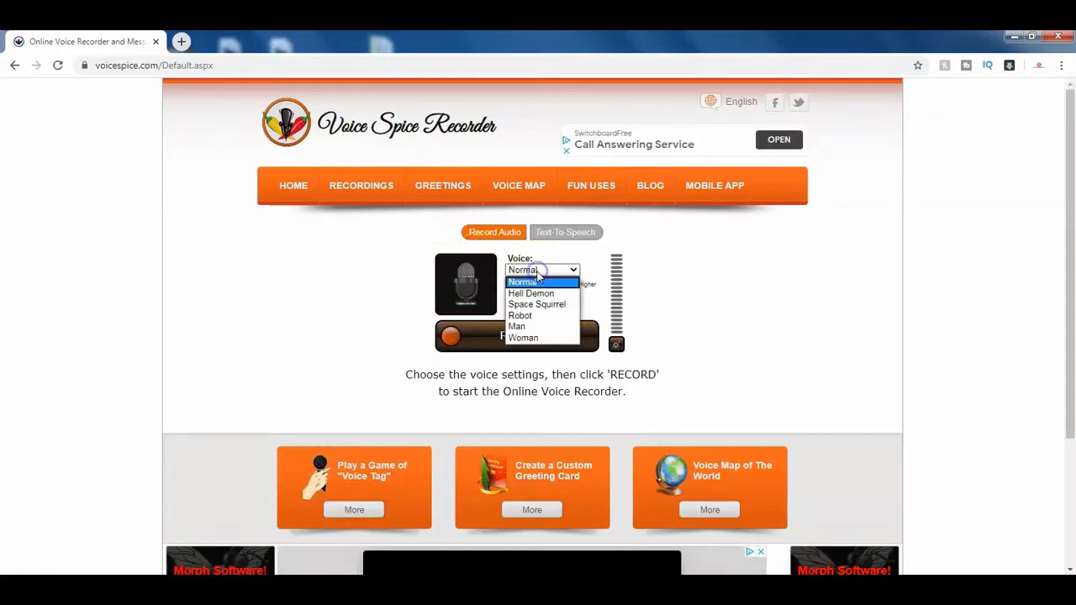
pyautogui.click(526, 337)
pyautogui.click(493, 337)
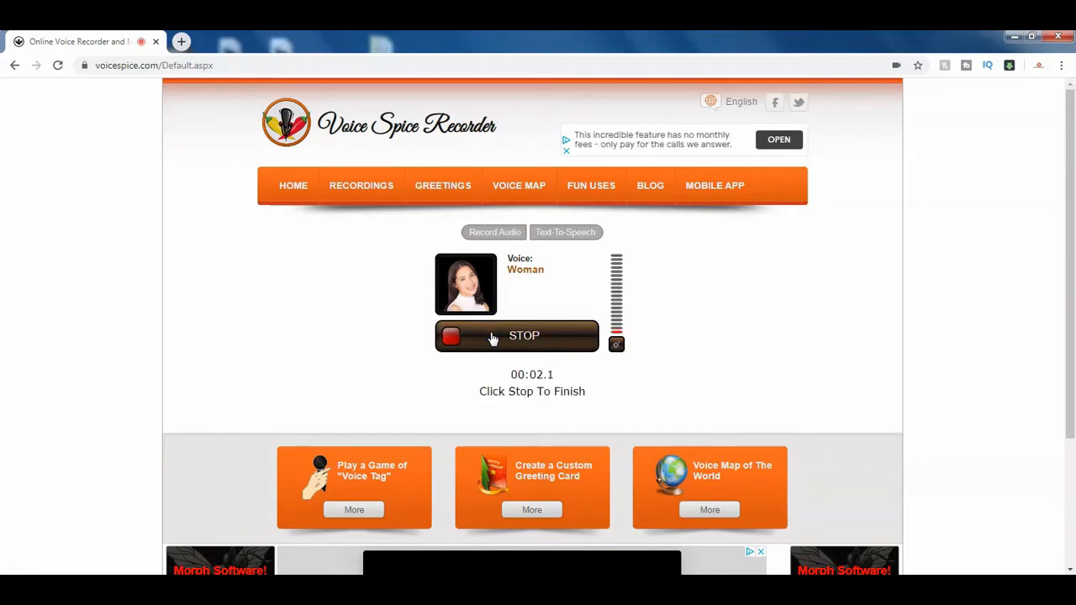
pyautogui.click(527, 340)
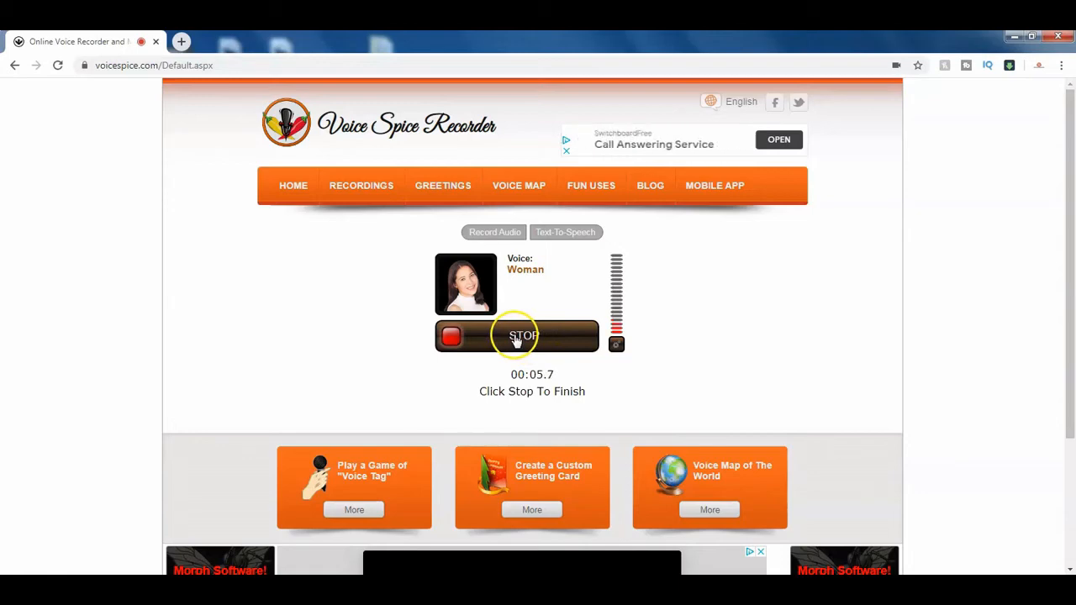
pyautogui.click(516, 338)
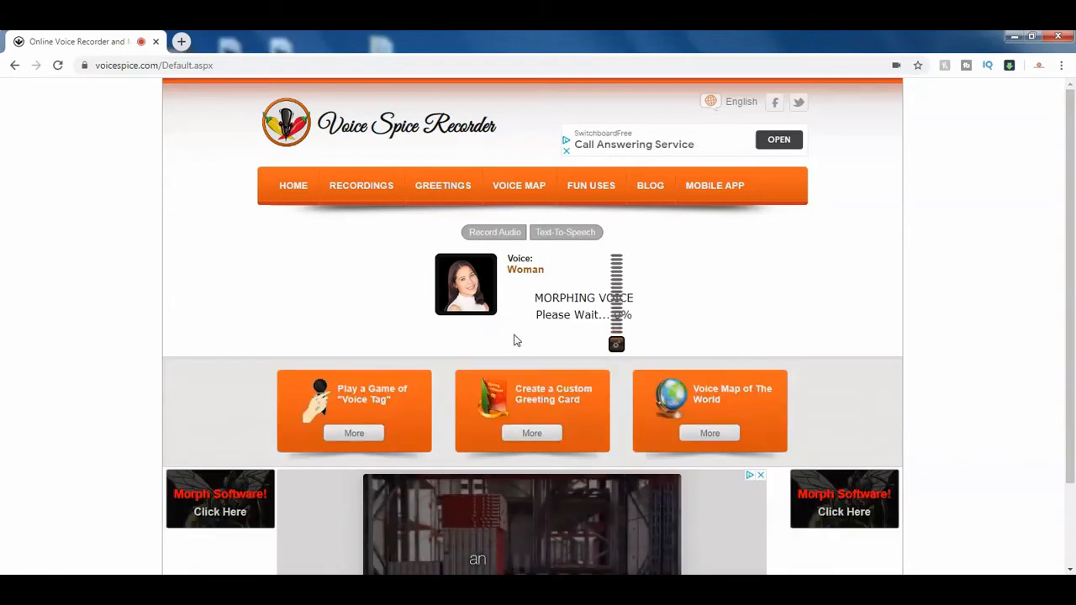
pyautogui.click(516, 338)
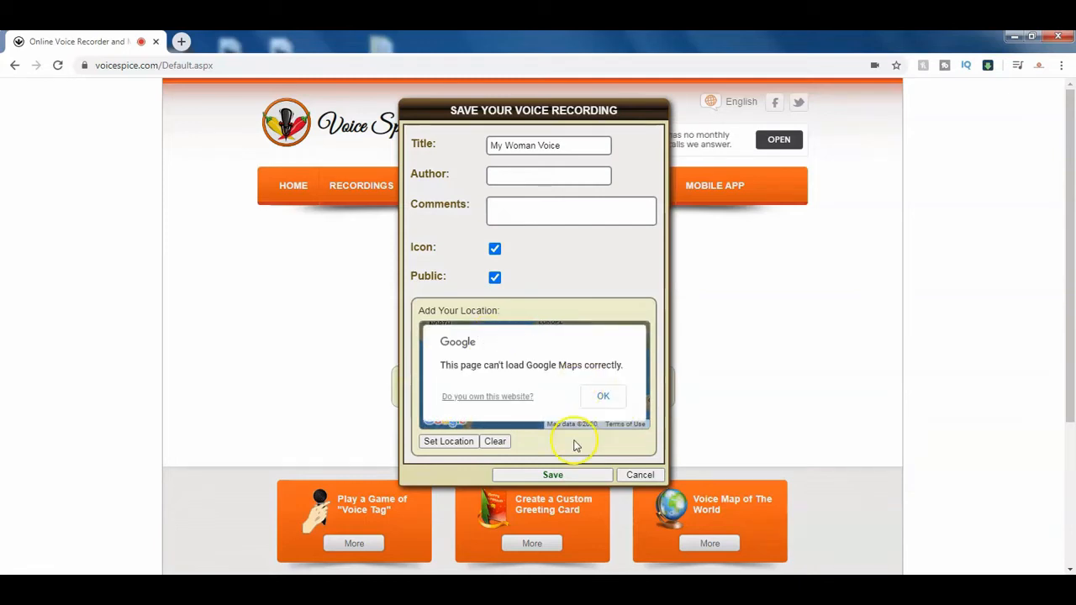
pyautogui.click(578, 475)
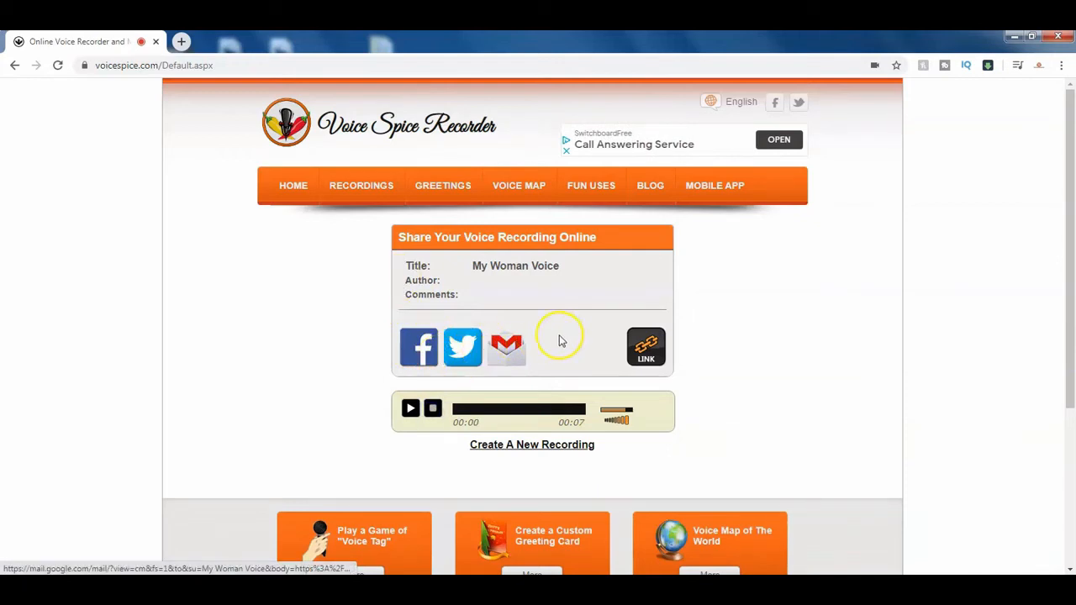
# Step: Review the playback, image and delete links for sharing the saved recording, and close them
pyautogui.click(647, 353)
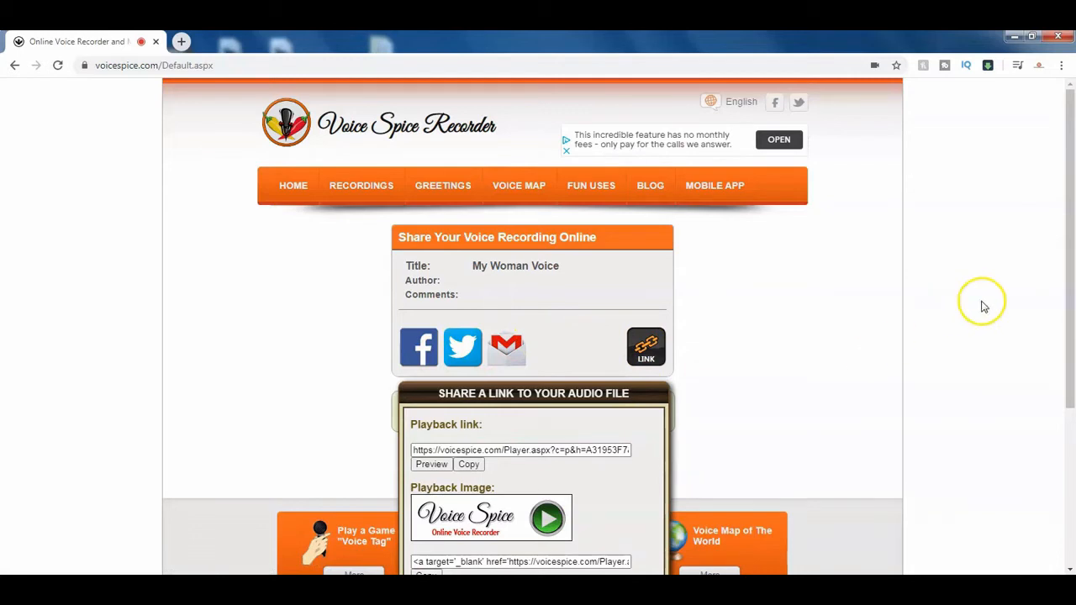
pyautogui.click(775, 348)
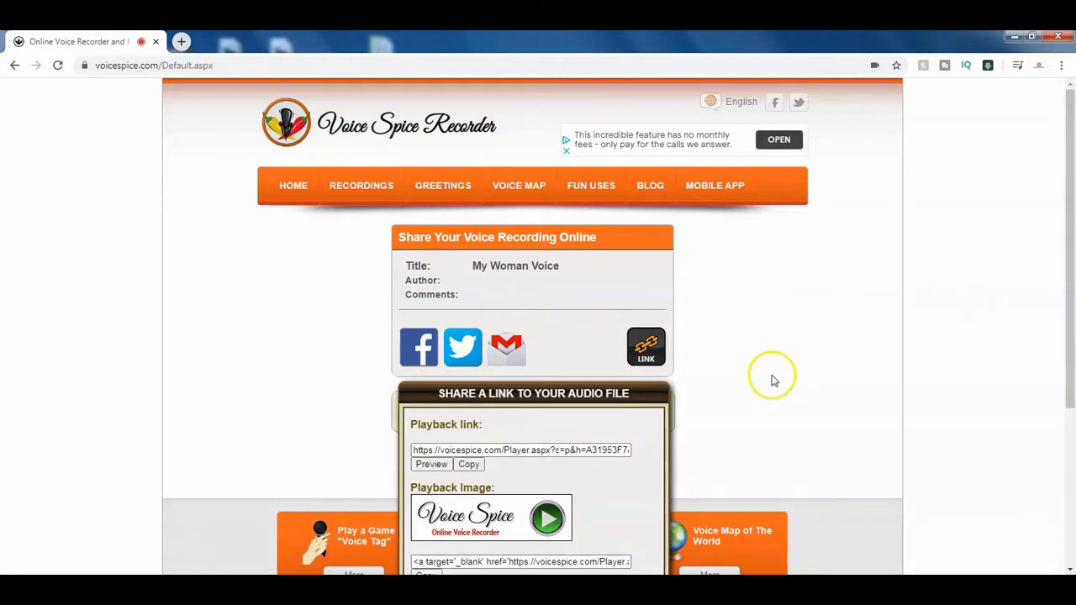
pyautogui.moveTo(1064, 276); pyautogui.dragTo(1073, 349)
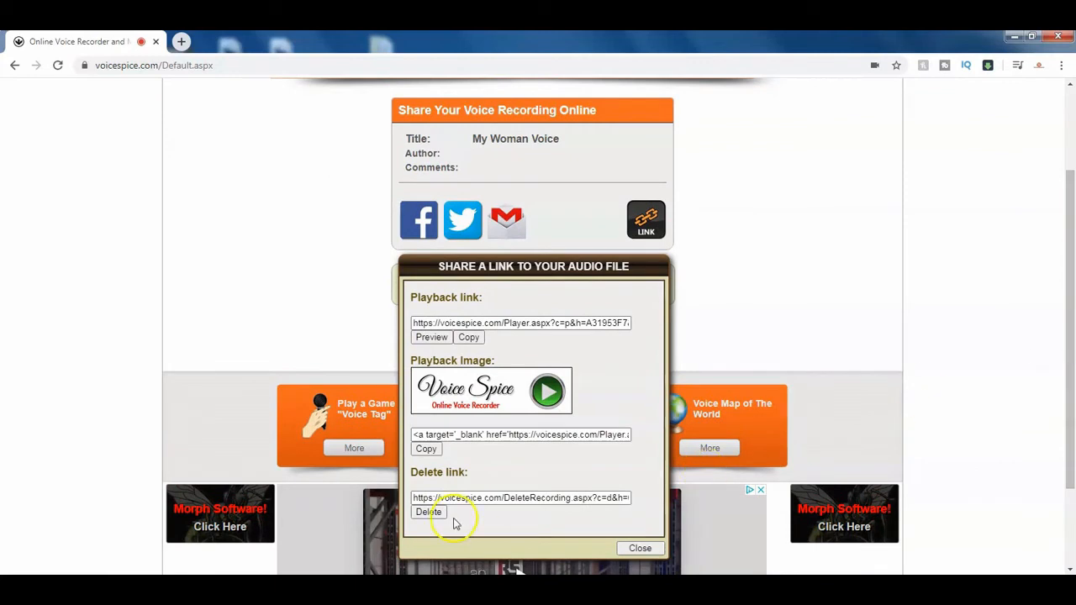
pyautogui.click(640, 547)
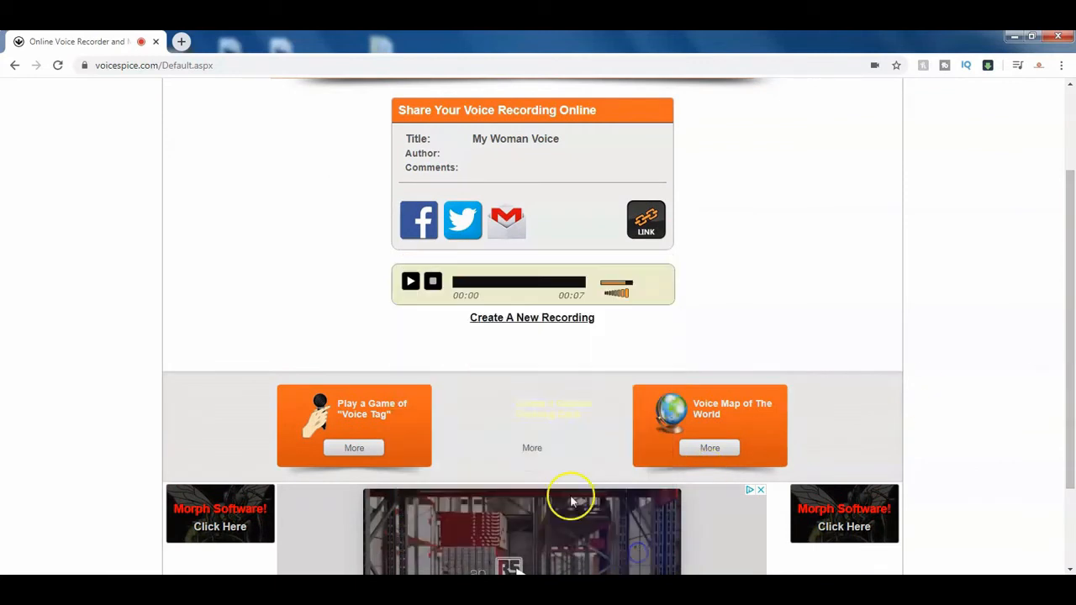
# Step: Open the My Woman Voice recording from the list of your own recordings and pause its playback
pyautogui.scroll(1, 333, 338)
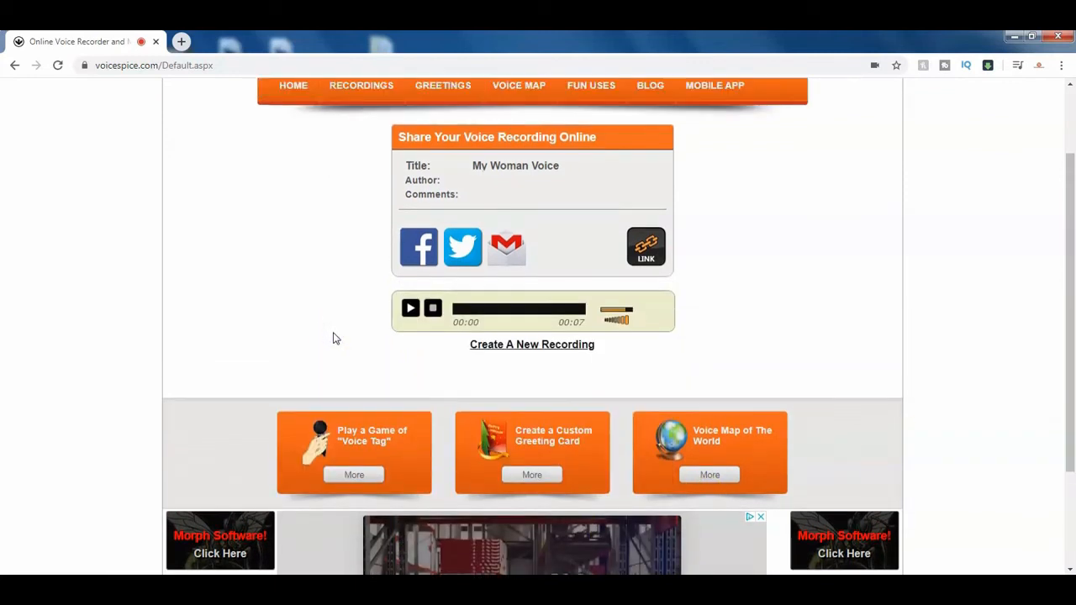
pyautogui.scroll(1, 333, 338)
pyautogui.moveTo(360, 185)
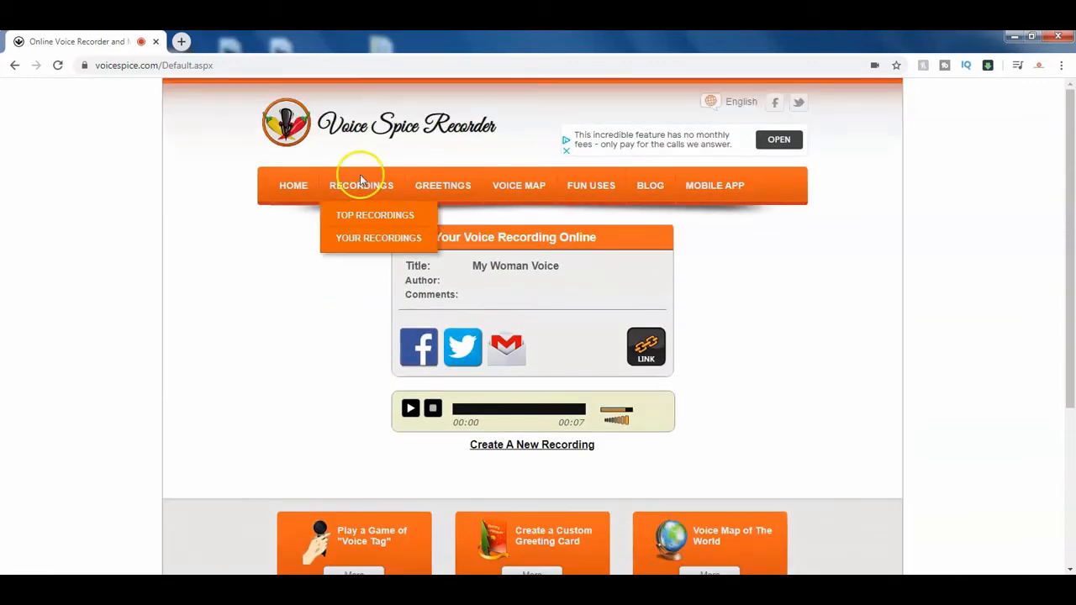
pyautogui.click(375, 238)
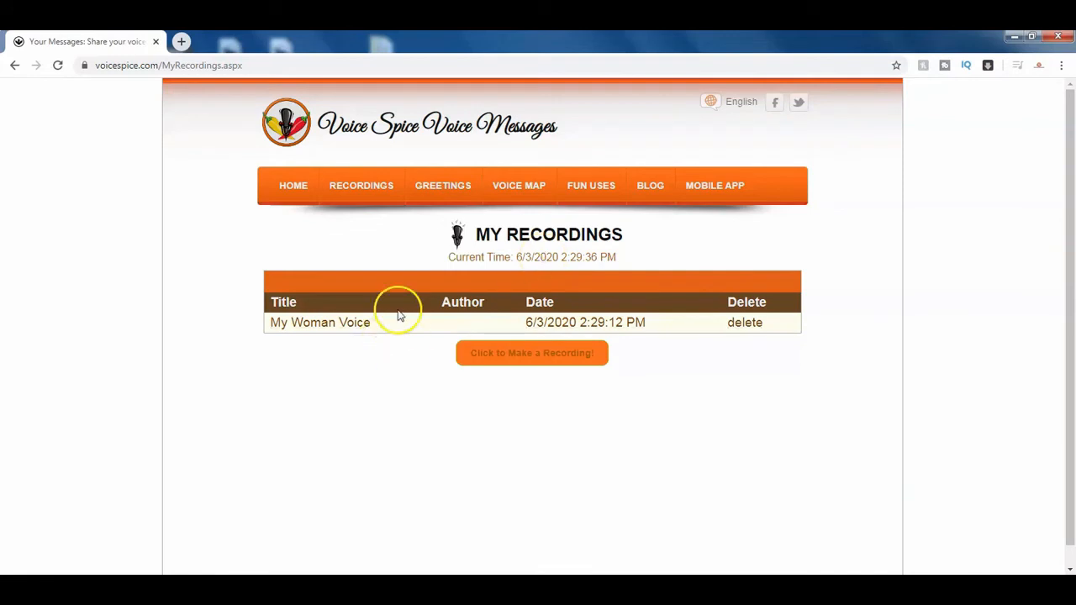
pyautogui.click(354, 329)
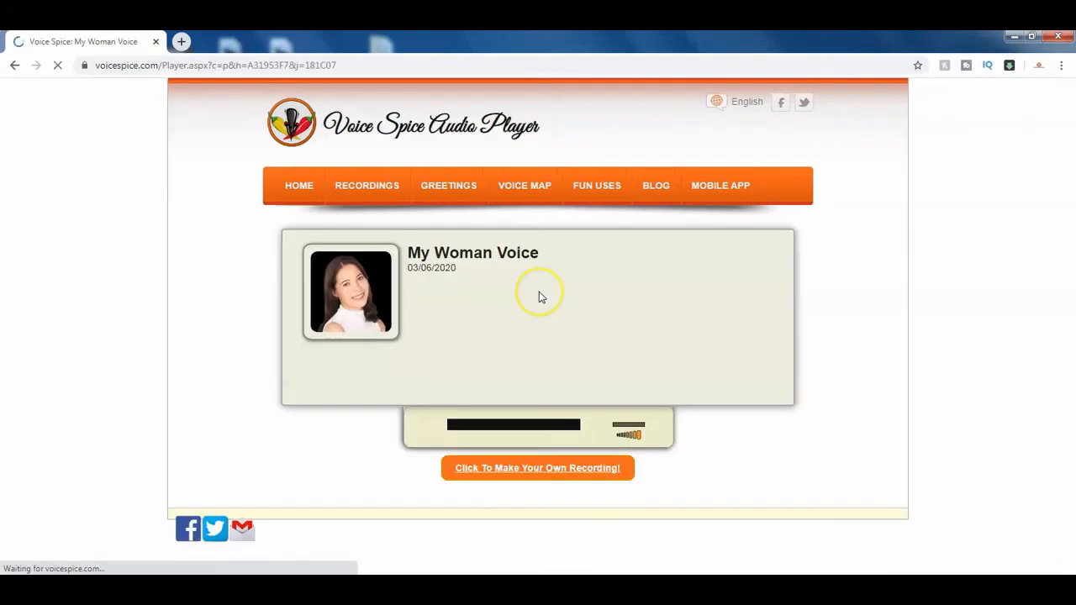
pyautogui.scroll(-2, 541, 297)
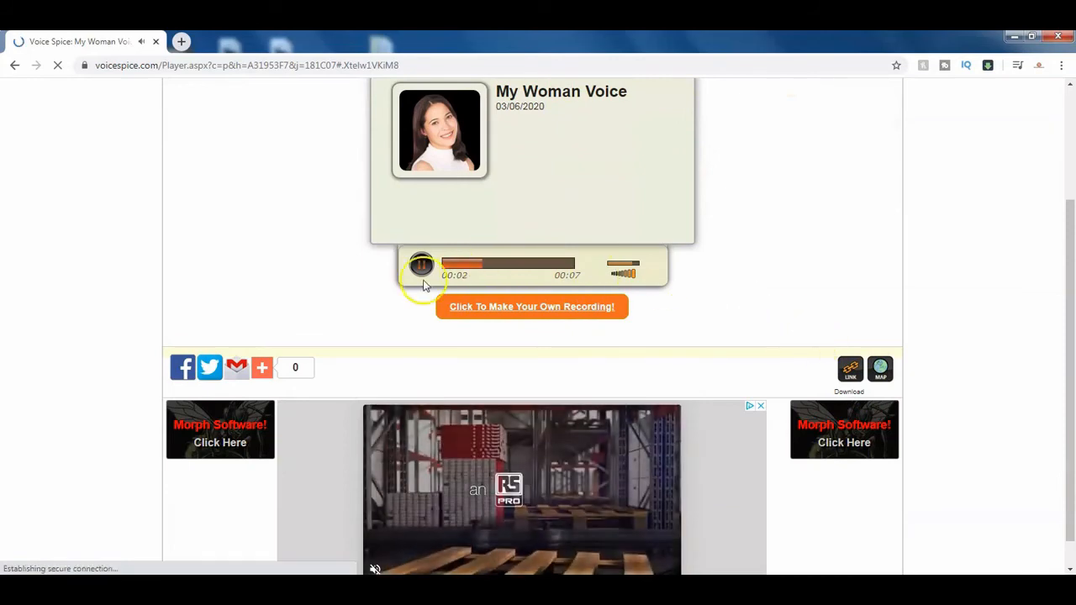
pyautogui.click(422, 267)
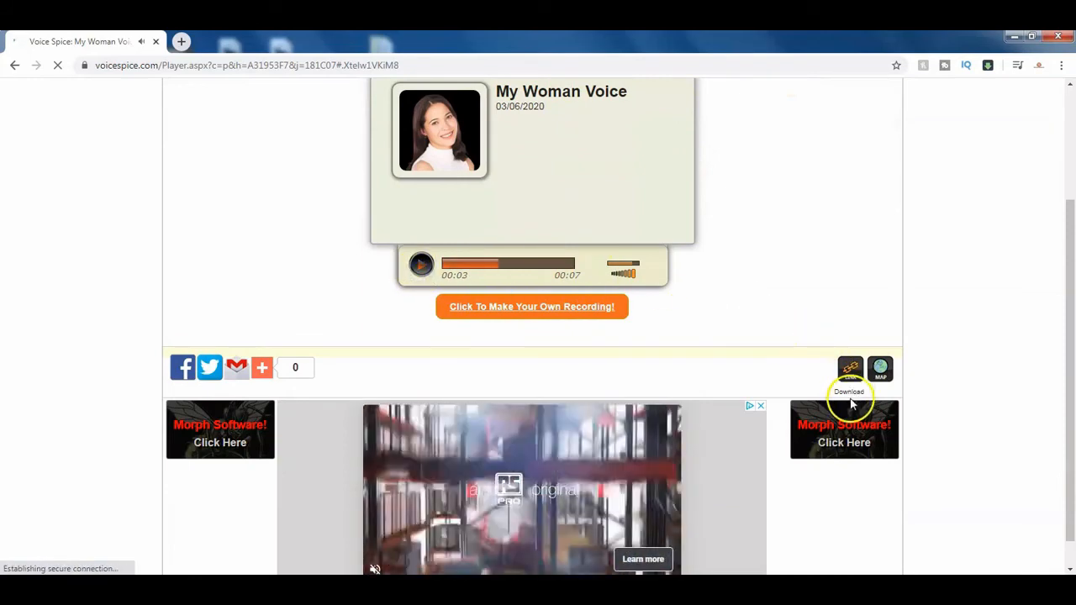
# Step: Download the My Woman Voice recording and check for the MP3 file in the browser's download list
pyautogui.click(849, 397)
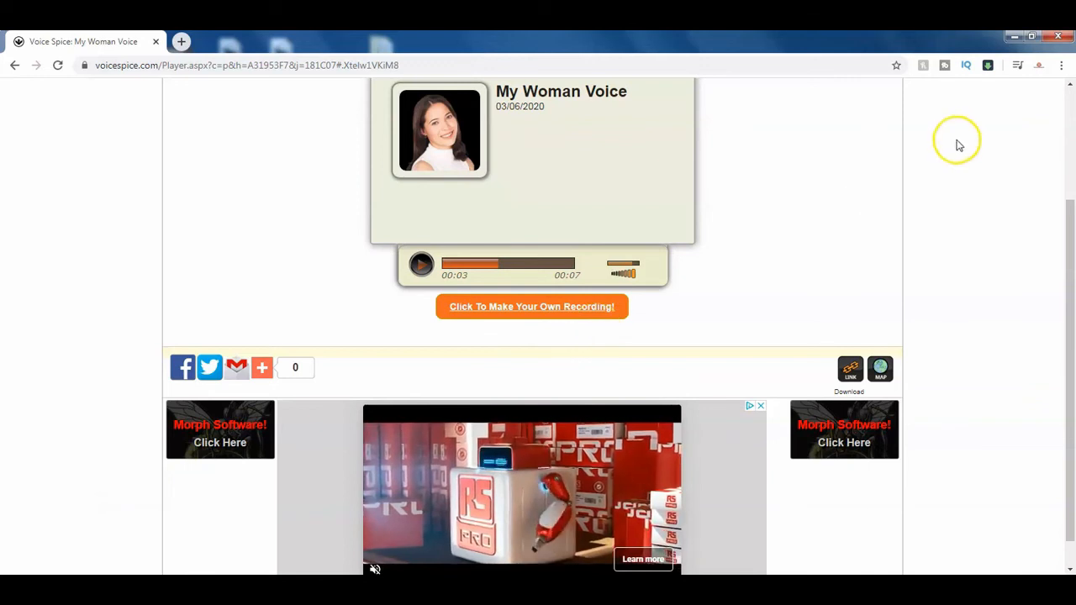
pyautogui.click(1062, 67)
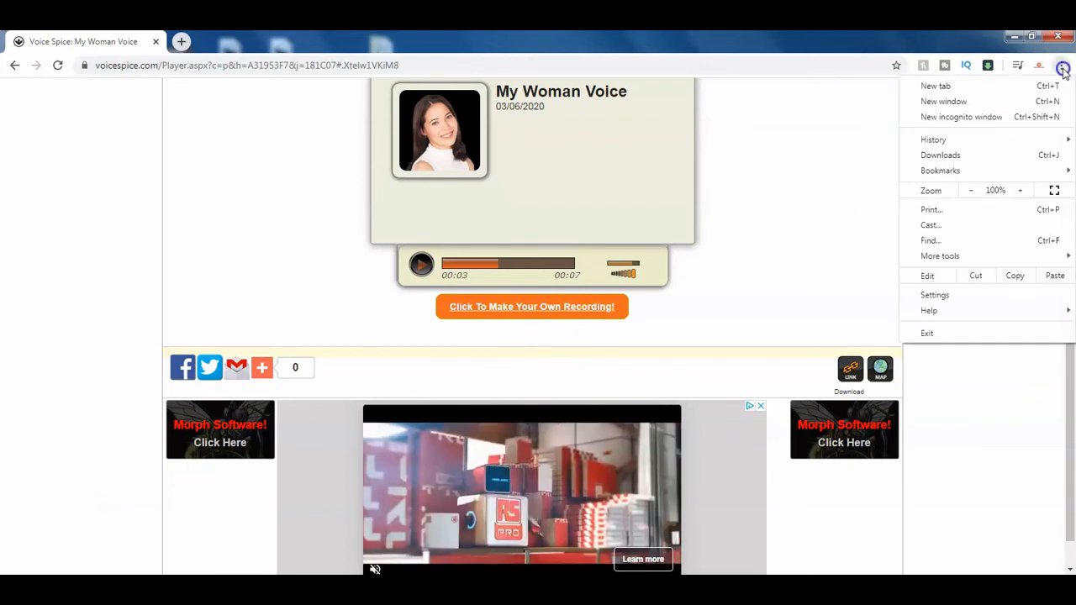
pyautogui.click(999, 154)
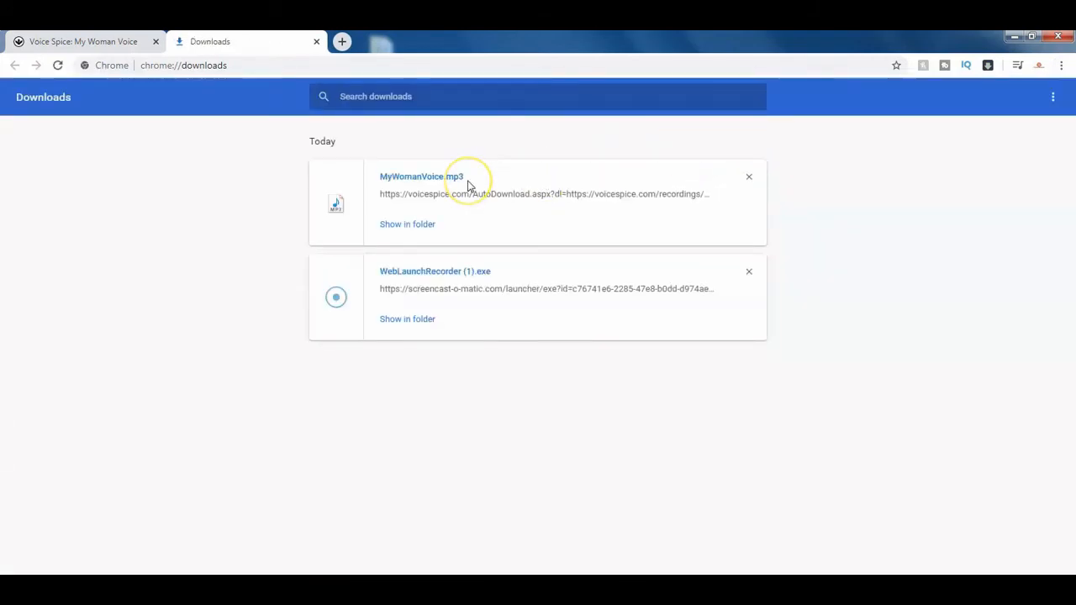
pyautogui.click(316, 42)
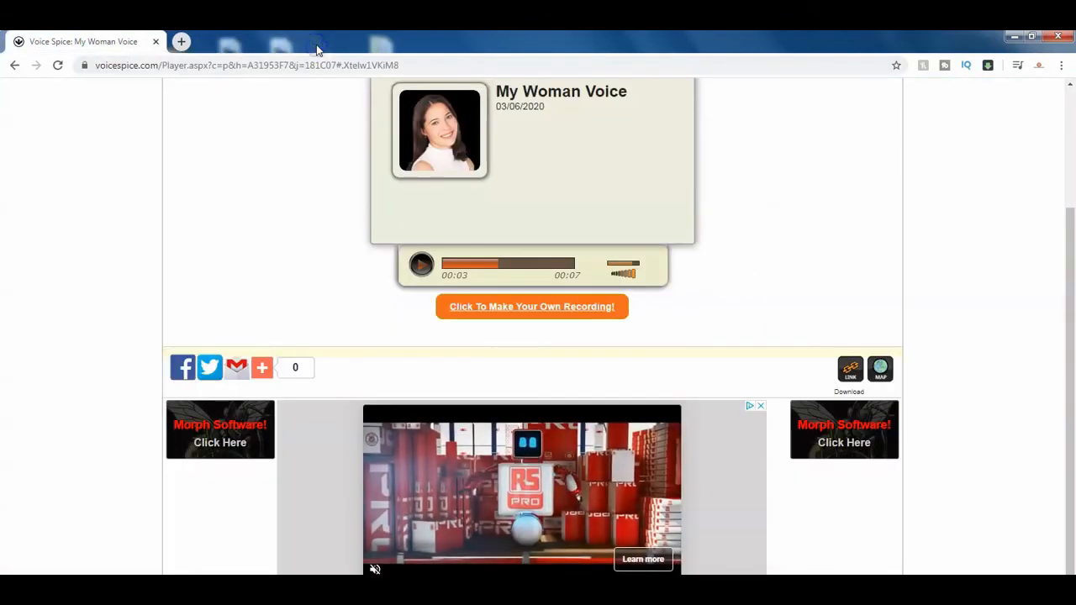